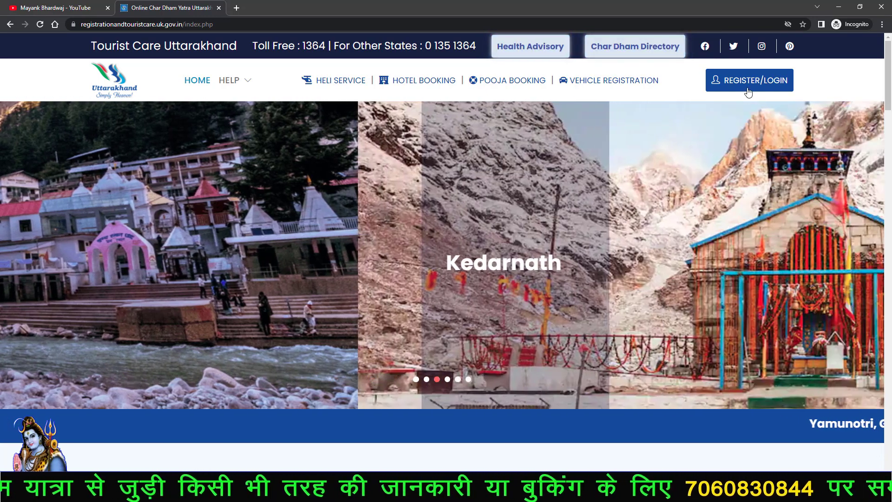
# Register a Tour Operator account with the registrant's name, mobile number, password and password confirmation
pyautogui.click(748, 91)
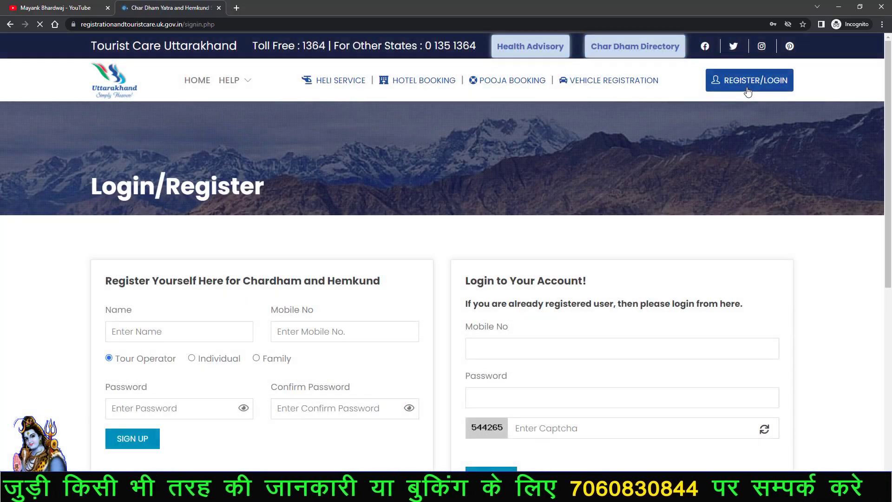
pyautogui.scroll(-3, 65, 349)
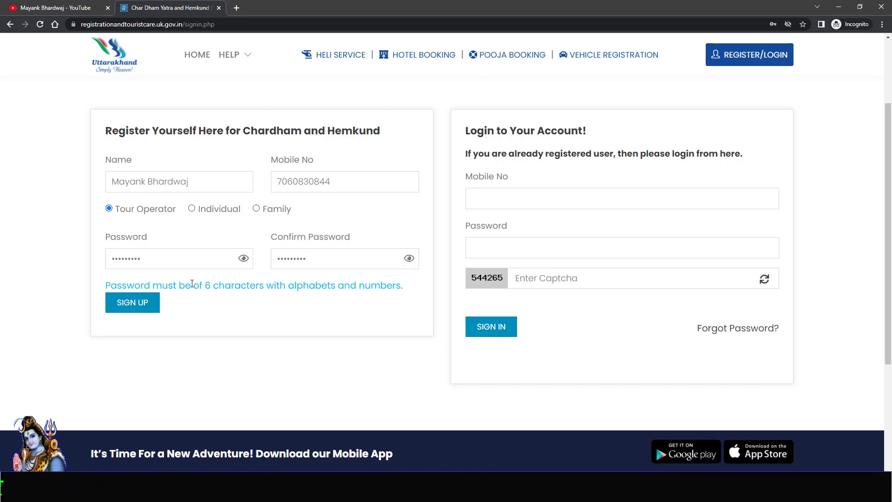
pyautogui.click(131, 313)
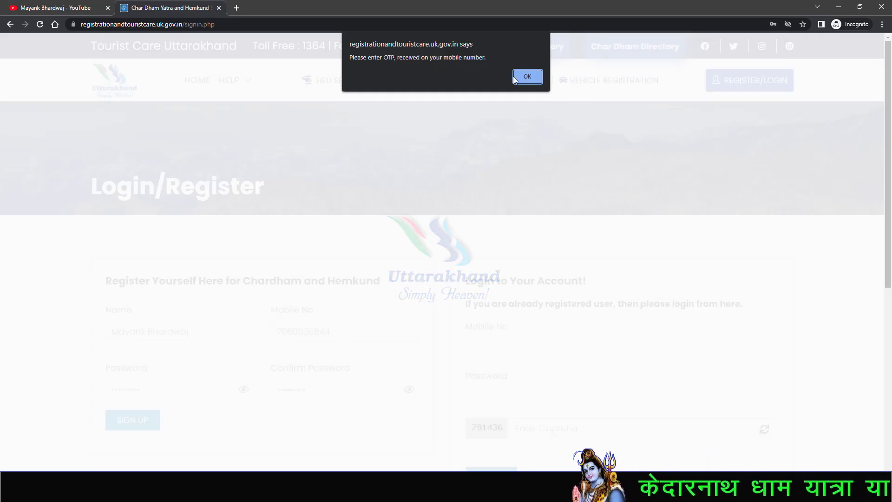
# Enter the OTP received on the mobile number and verify it to complete the registration
pyautogui.click(527, 78)
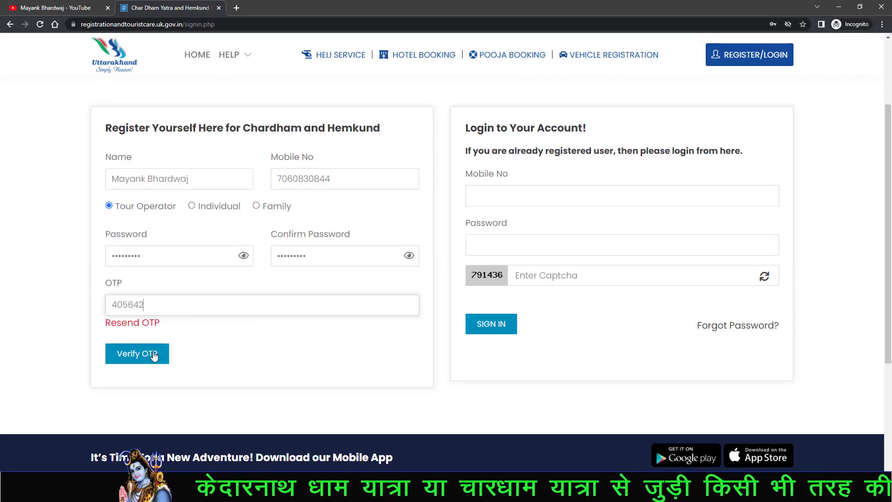
pyautogui.click(144, 359)
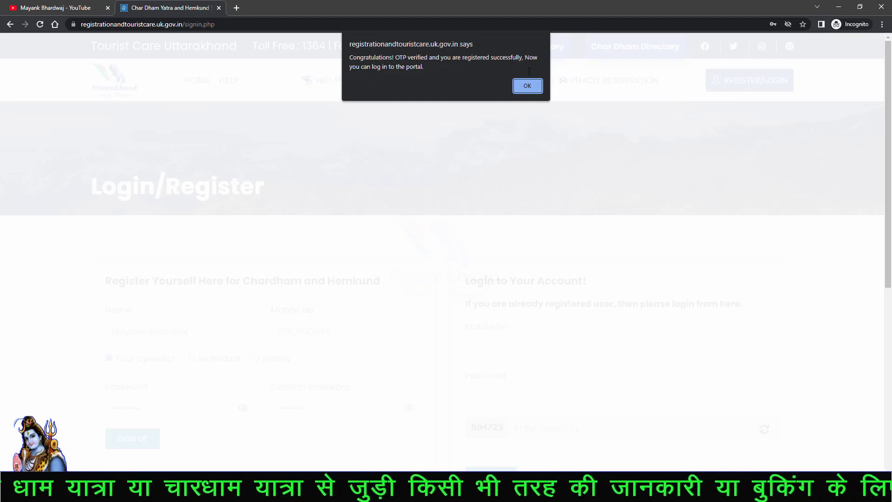
pyautogui.click(527, 88)
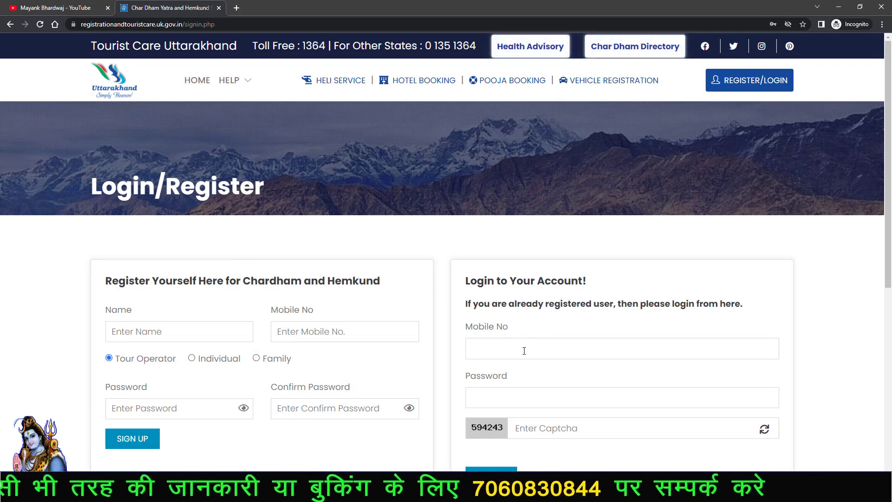
# Sign in to the account with the registered mobile number, account password and the displayed captcha
pyautogui.scroll(-3, 520, 346)
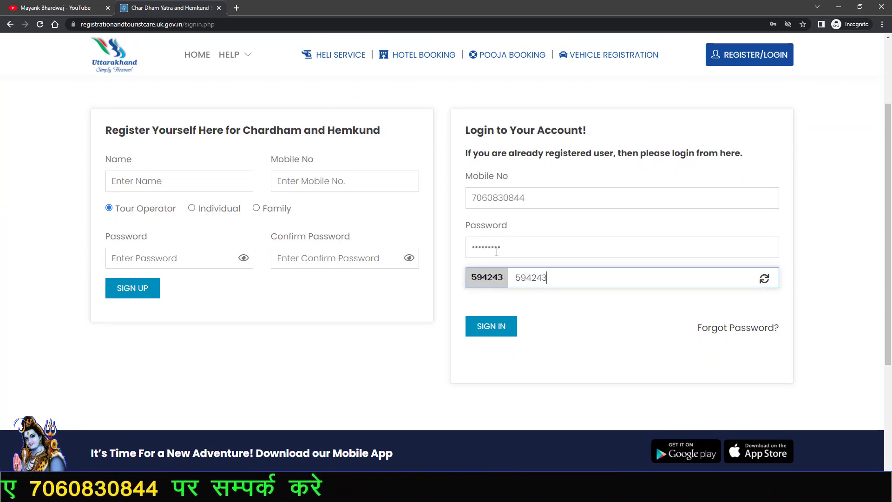
pyautogui.click(488, 326)
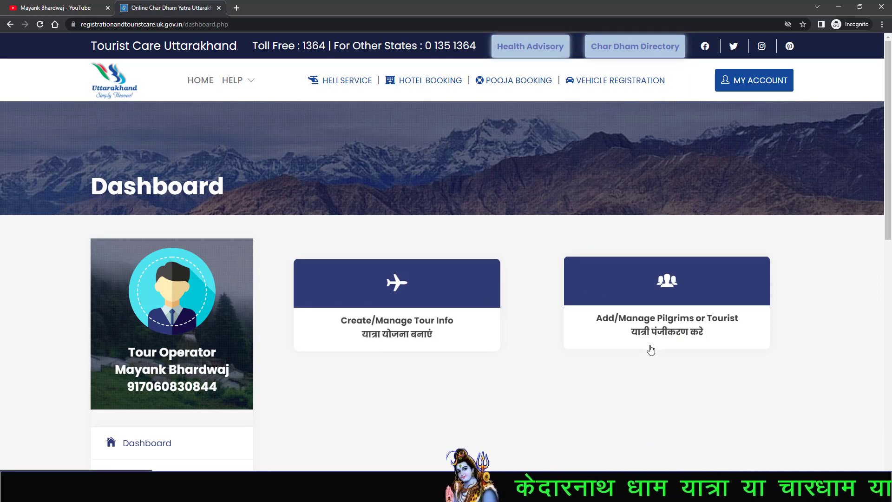
# Open the tour management area from the dashboard and start adding a new tour
pyautogui.scroll(-2, 636, 363)
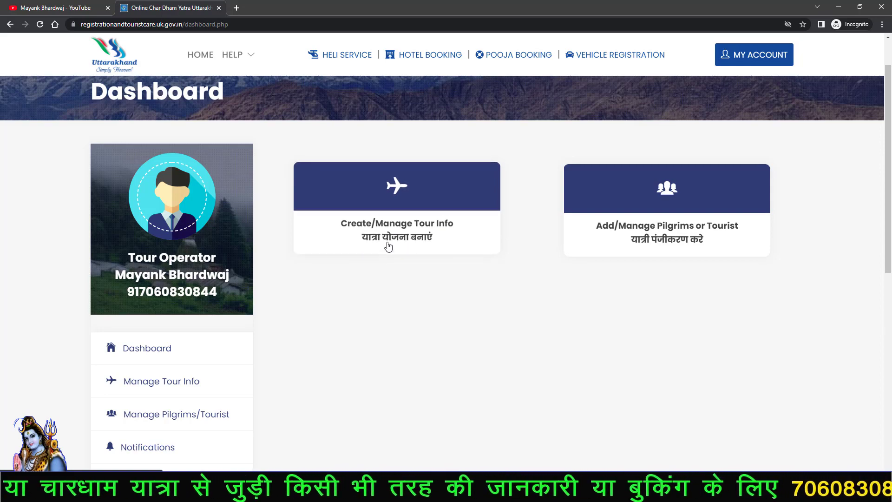
pyautogui.click(409, 243)
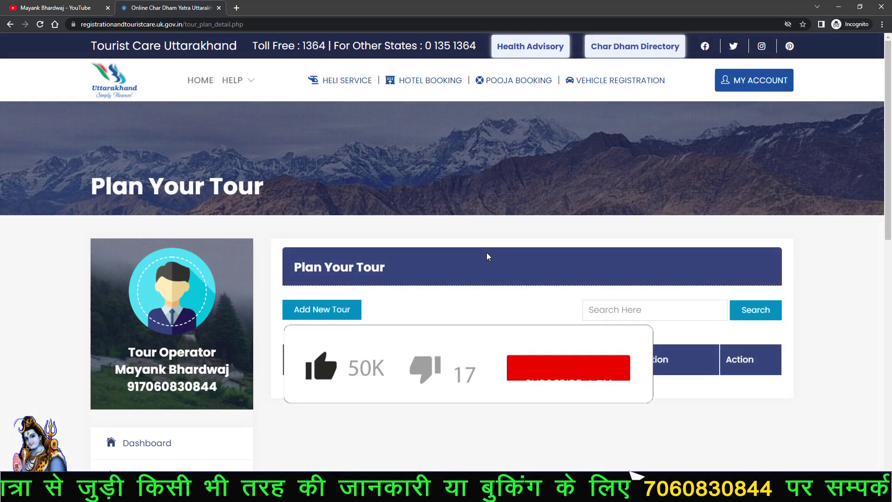
pyautogui.scroll(-2, 489, 255)
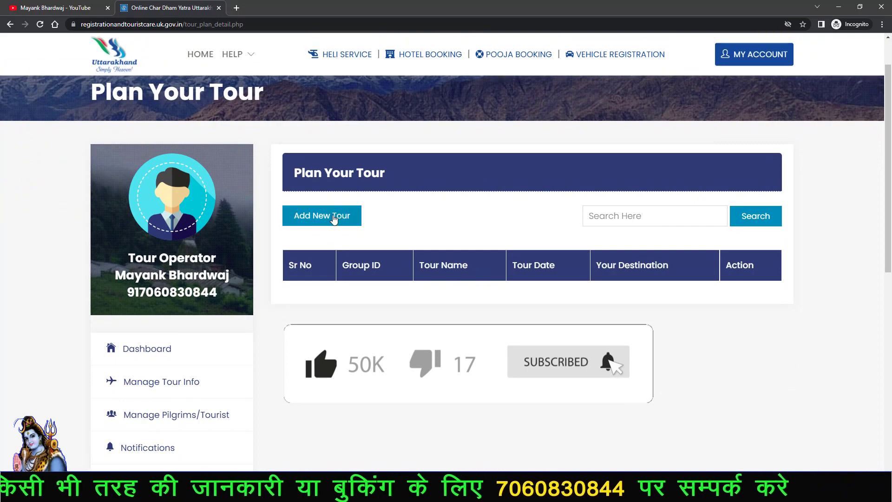
pyautogui.click(330, 225)
# Review the tour types, keep Chardham/Religious, and name the tour Hemkund Sahib
pyautogui.scroll(-2, 377, 242)
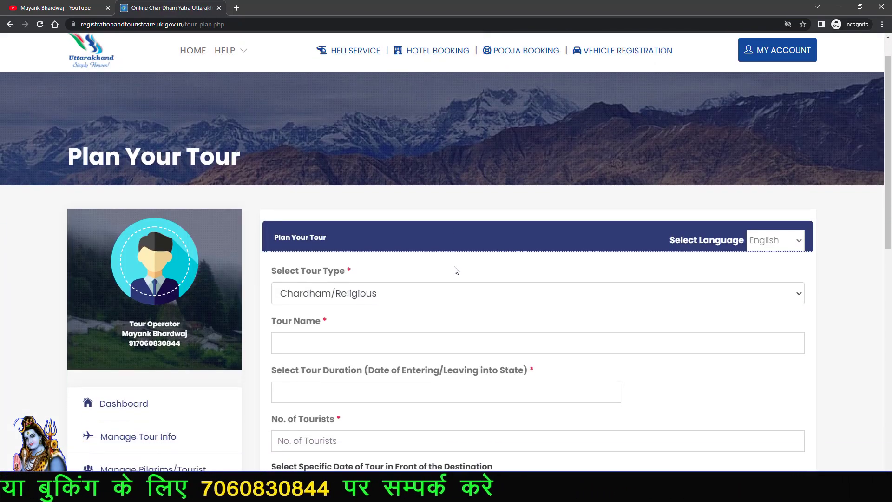
pyautogui.scroll(-1, 279, 222)
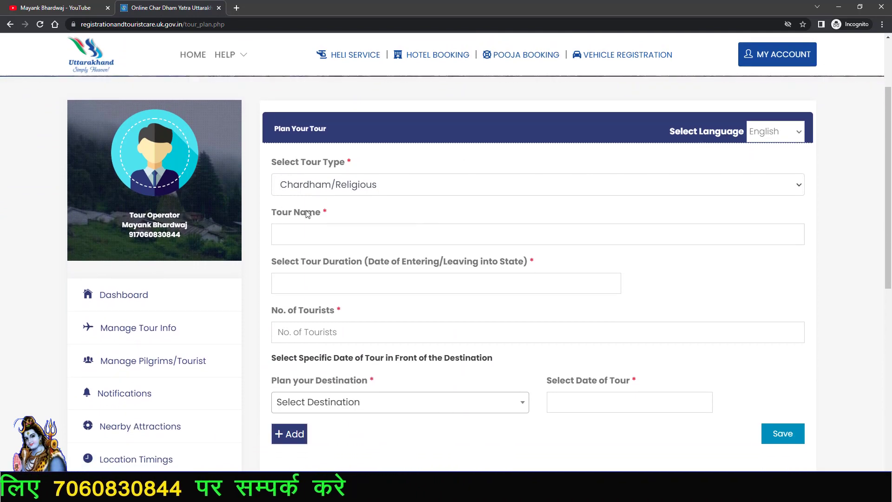
pyautogui.click(363, 189)
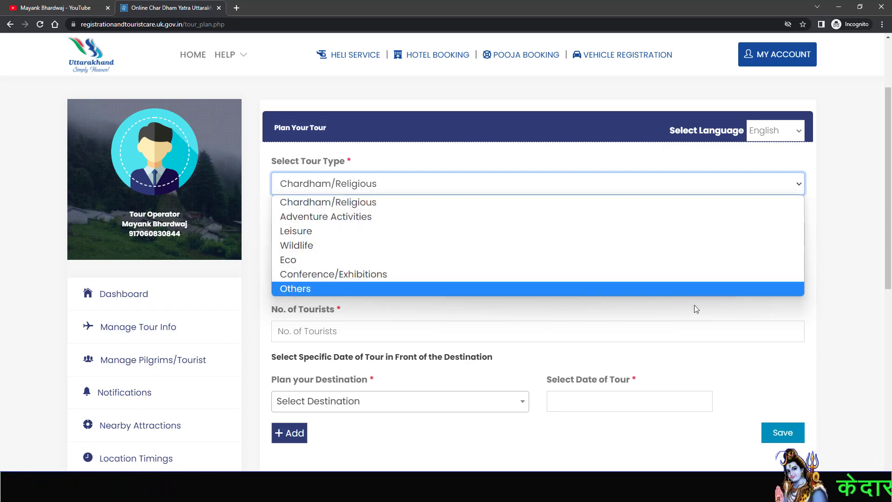
pyautogui.click(830, 254)
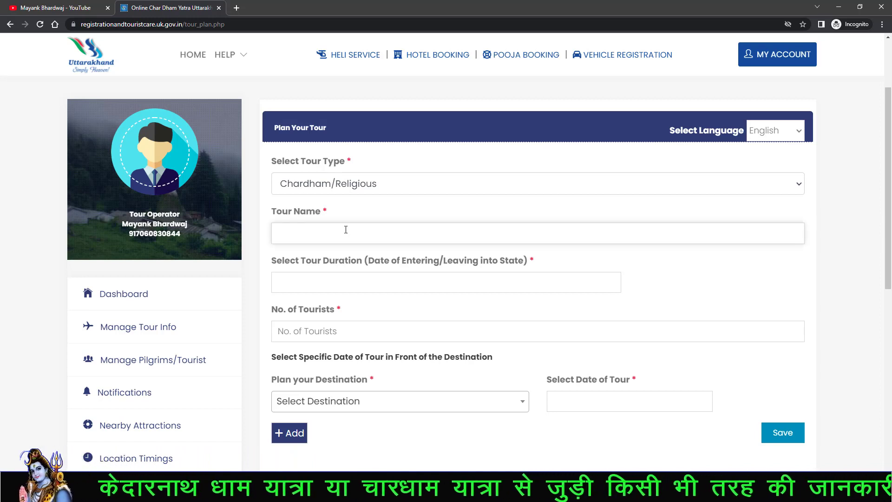
pyautogui.write('Hemkund Sahib')
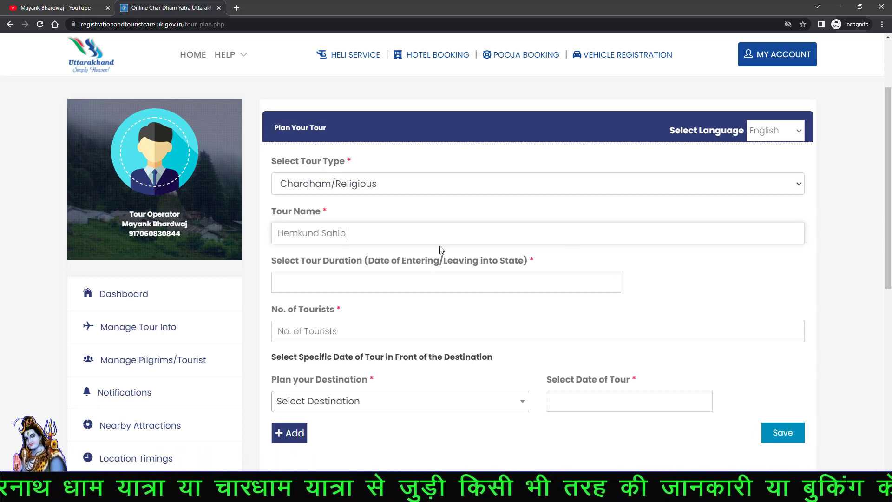
# Set the tour duration to 22/05/2022 - 31/05/2022 and check the available slots for the destinations
pyautogui.click(351, 285)
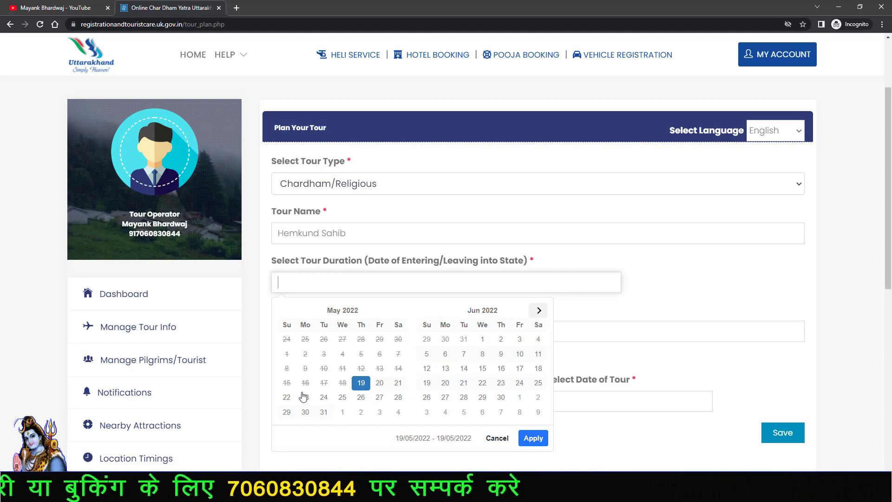
pyautogui.click(323, 412)
pyautogui.click(288, 397)
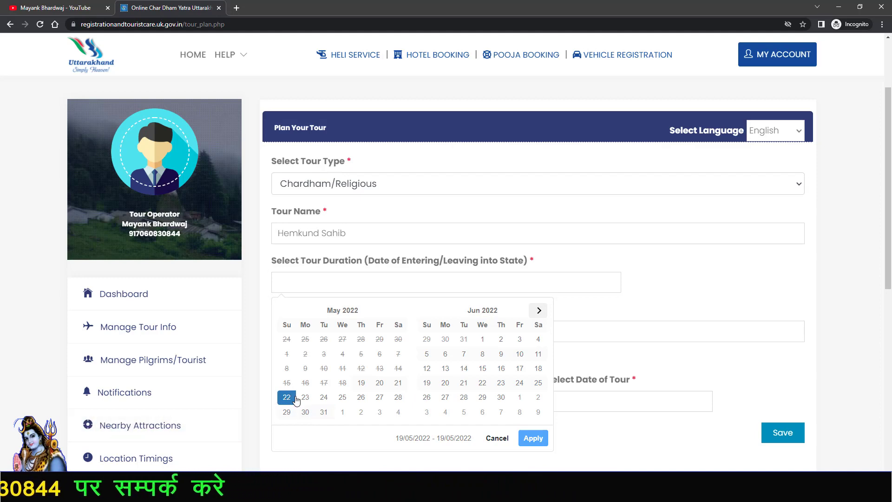
pyautogui.click(324, 412)
pyautogui.click(533, 438)
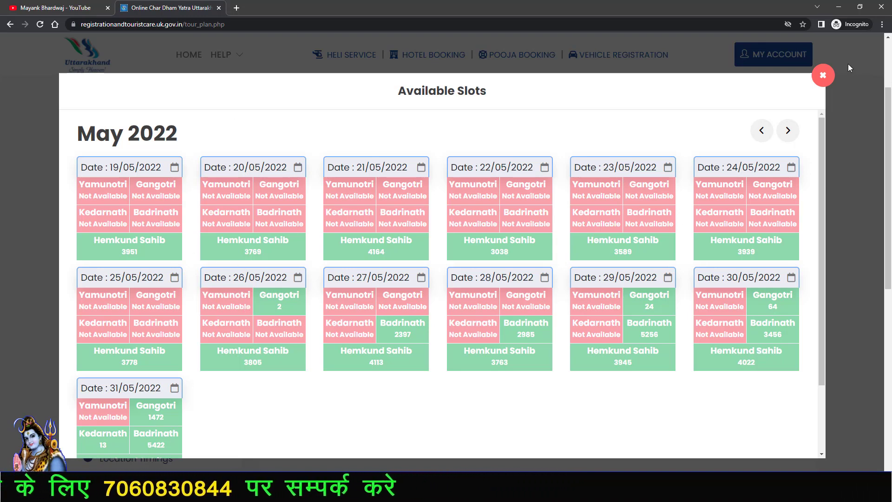
pyautogui.click(824, 75)
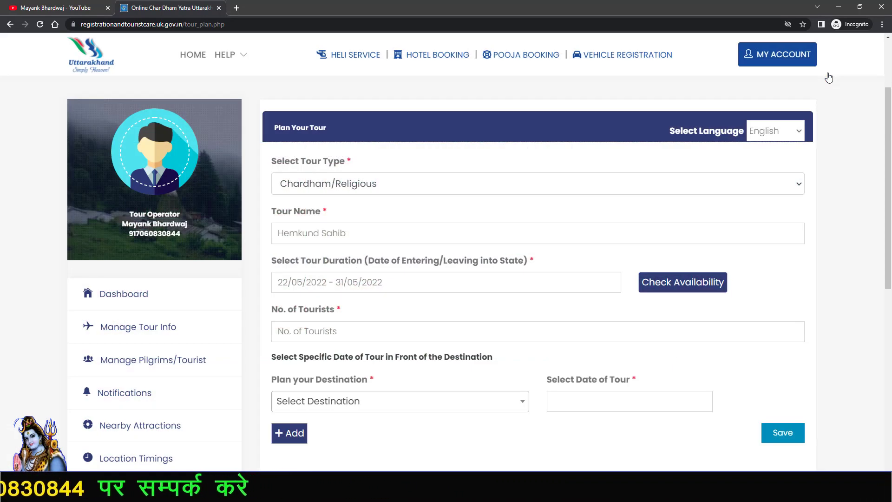
# Set the tour duration to 26/05/2022 - 28/05/2022 and review the available slots
pyautogui.click(386, 284)
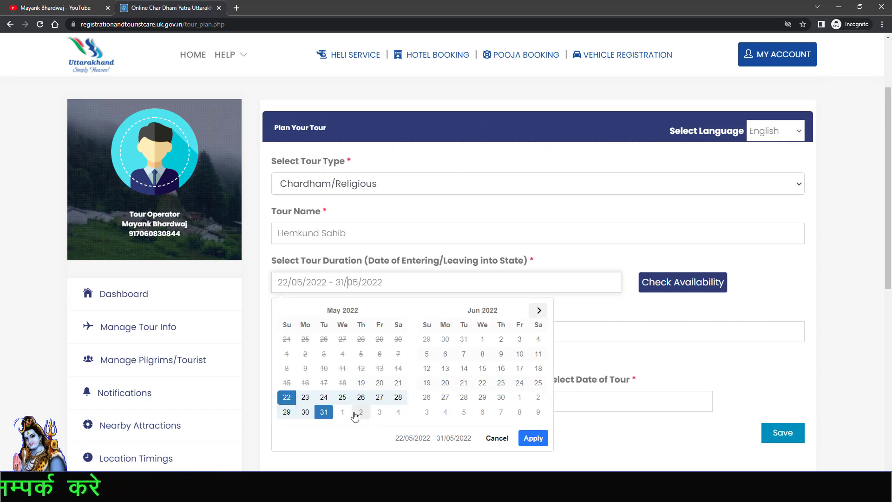
pyautogui.click(398, 398)
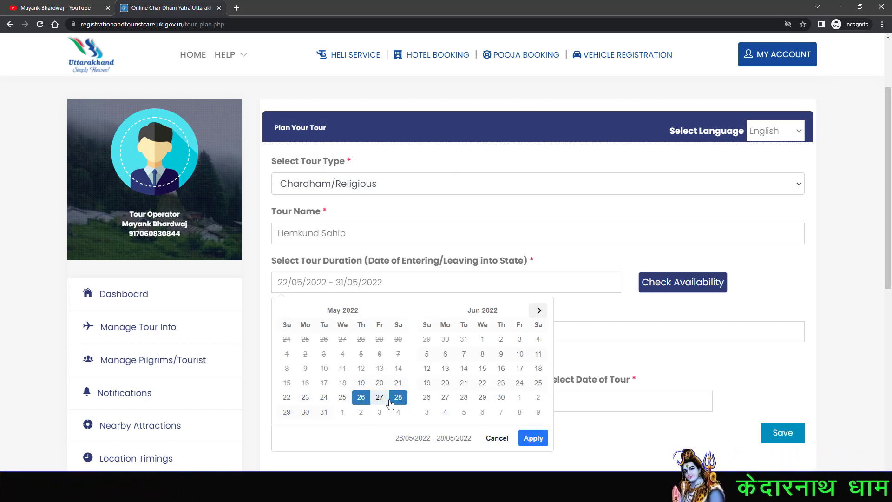
pyautogui.click(539, 438)
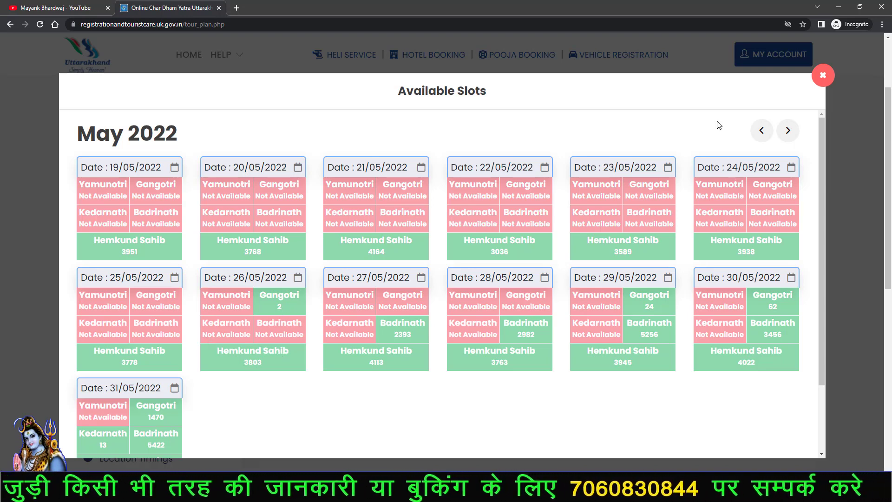
pyautogui.click(823, 77)
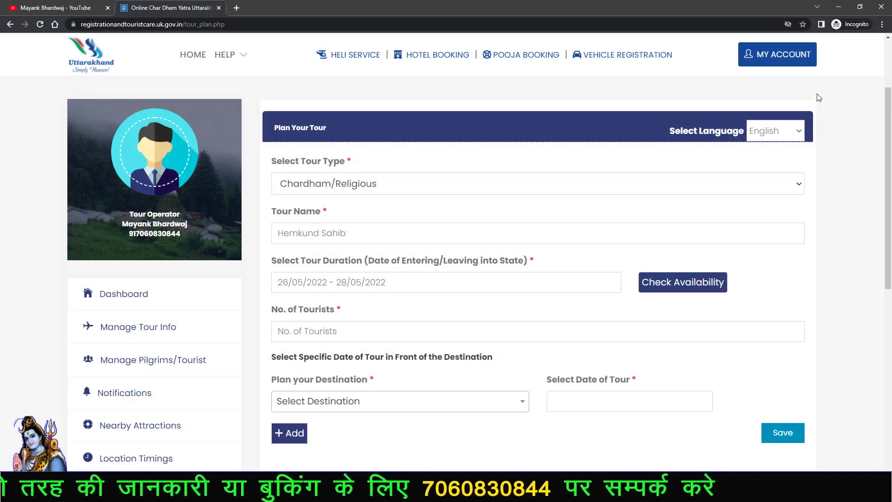
# Choose Hemkund Sahib as the tour's planned destination
pyautogui.scroll(-1, 818, 97)
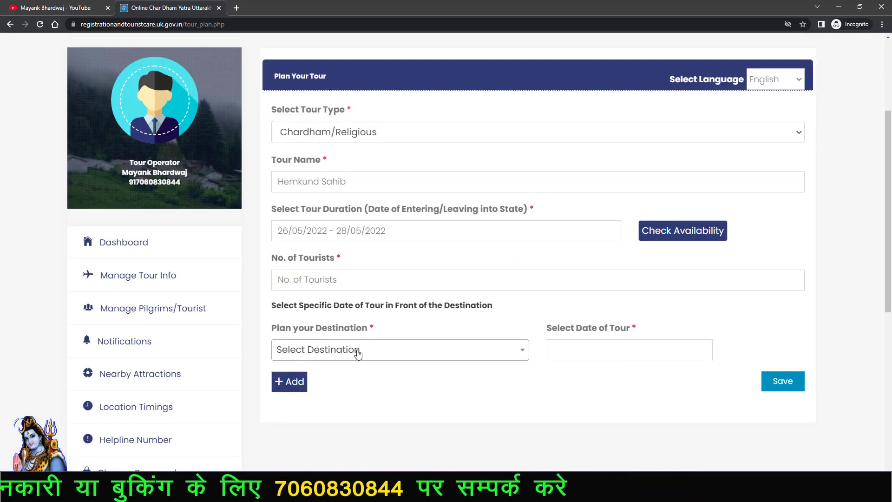
pyautogui.click(358, 353)
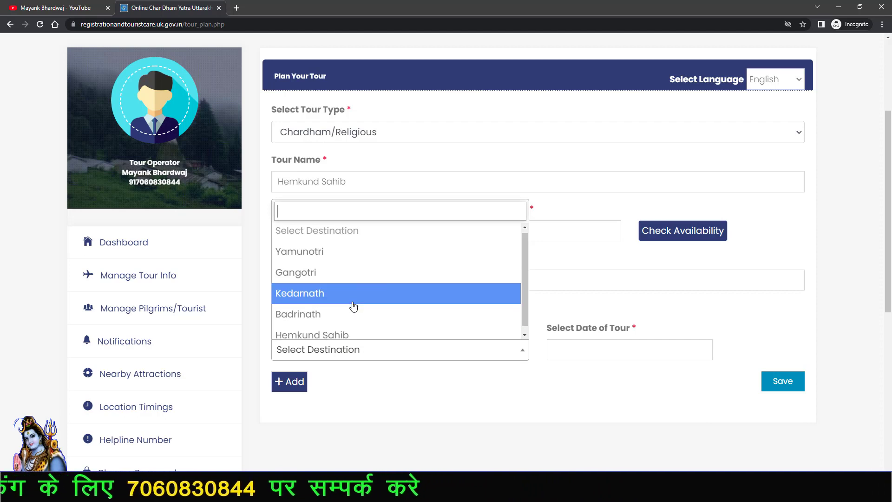
pyautogui.scroll(-1, 348, 314)
pyautogui.click(346, 329)
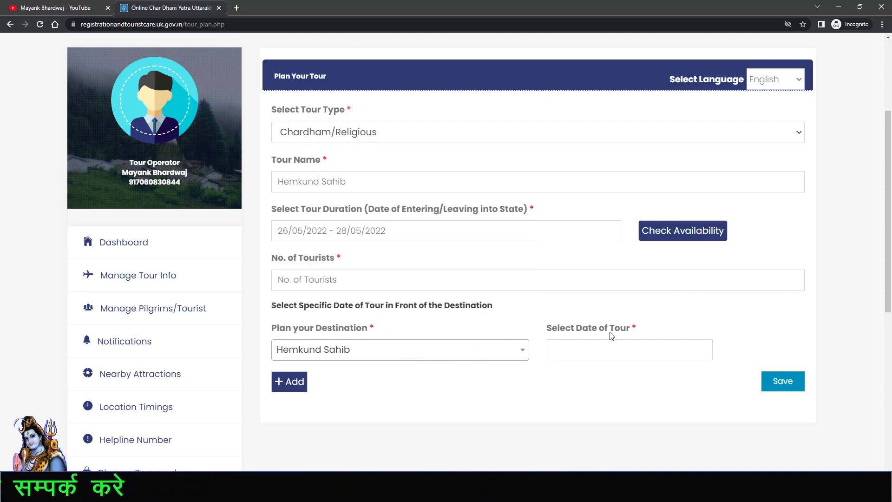
# Set the number of tourists to 1 and the Hemkund Sahib tour date to 27-05-2022
pyautogui.click(571, 348)
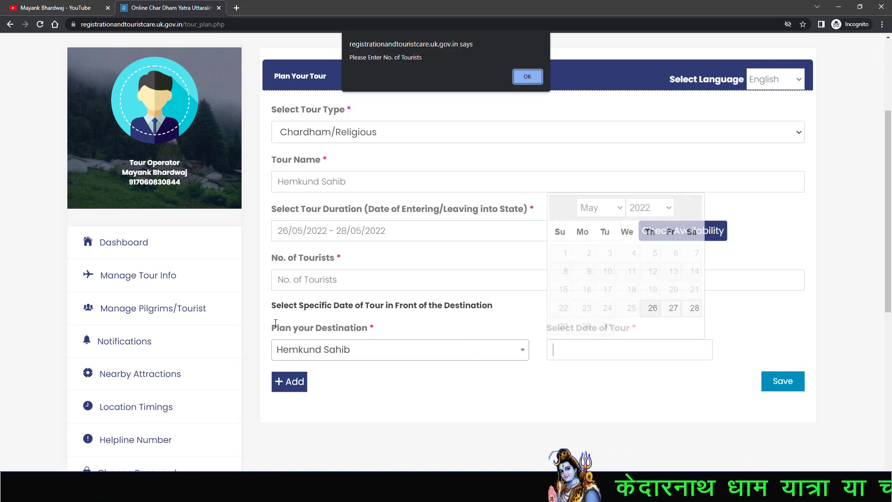
pyautogui.click(527, 76)
pyautogui.write('1')
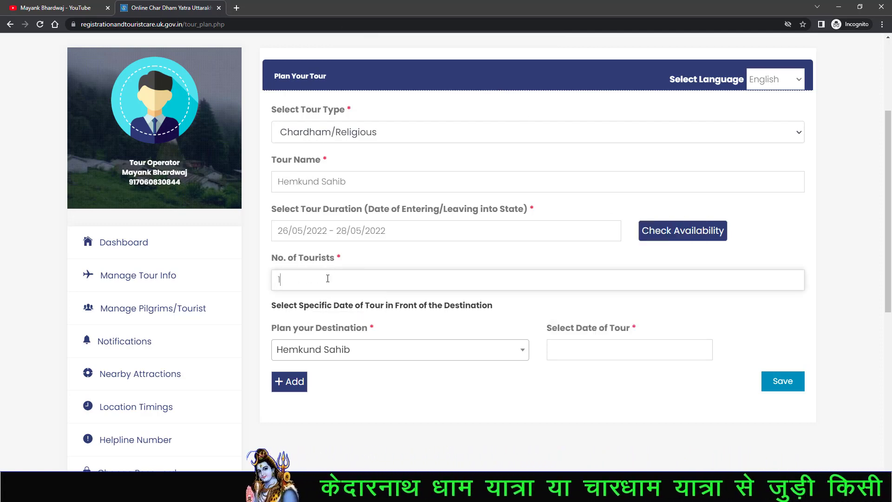
pyautogui.click(575, 351)
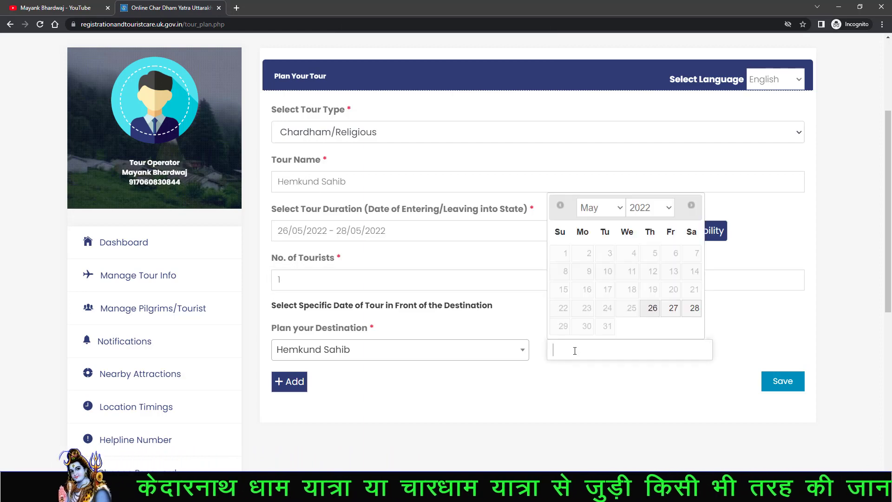
pyautogui.click(674, 309)
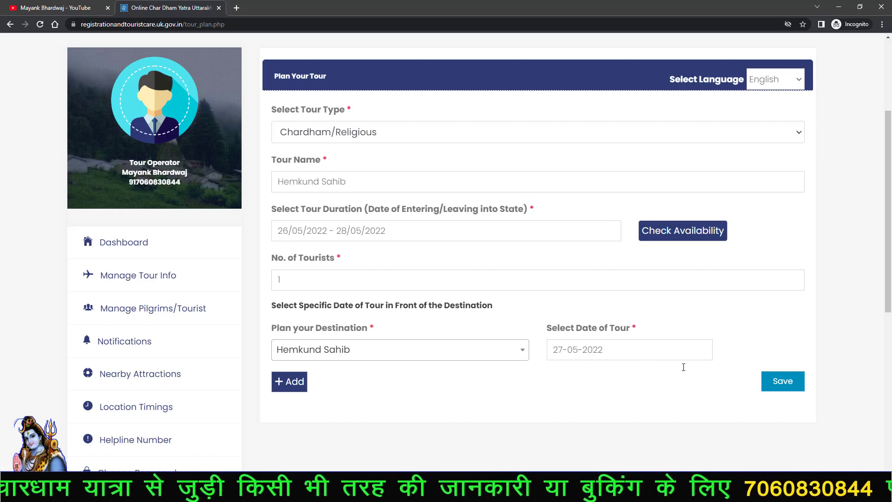
pyautogui.click(783, 388)
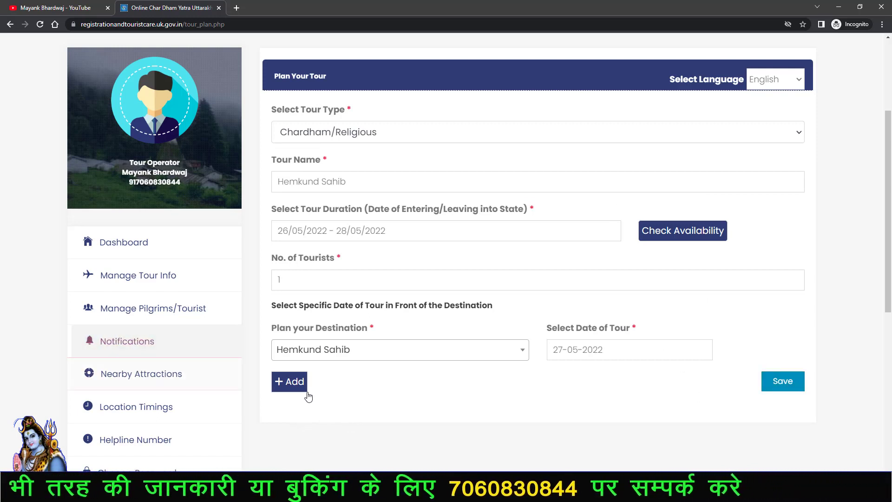
pyautogui.click(294, 386)
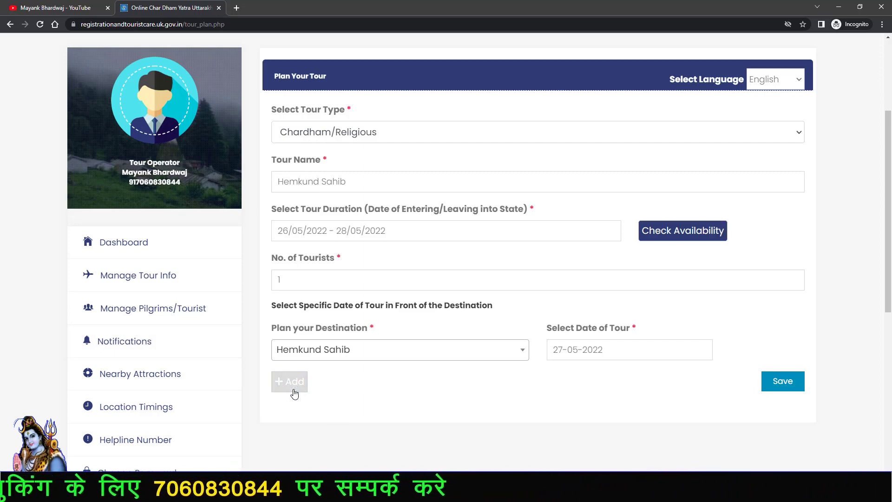
pyautogui.click(520, 382)
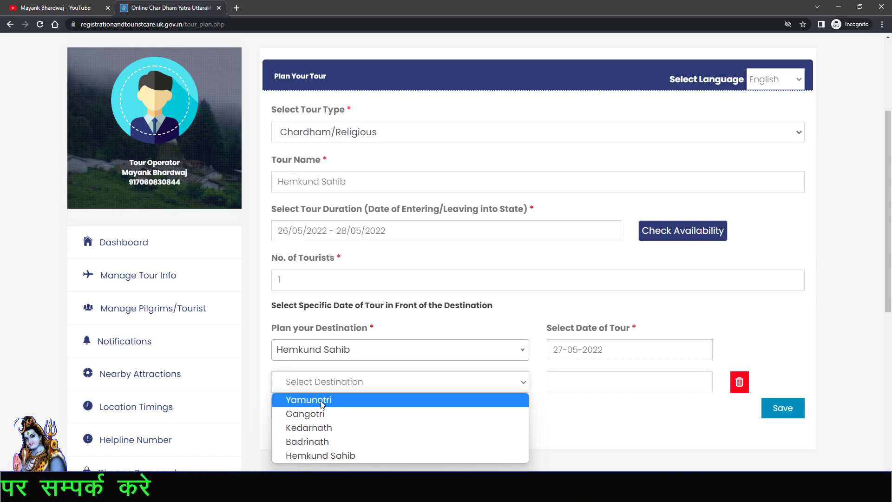
pyautogui.click(597, 381)
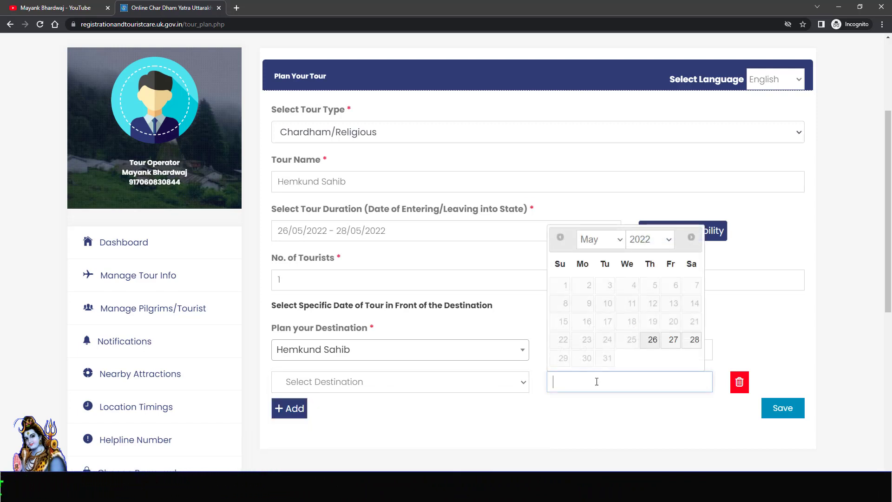
pyautogui.click(741, 384)
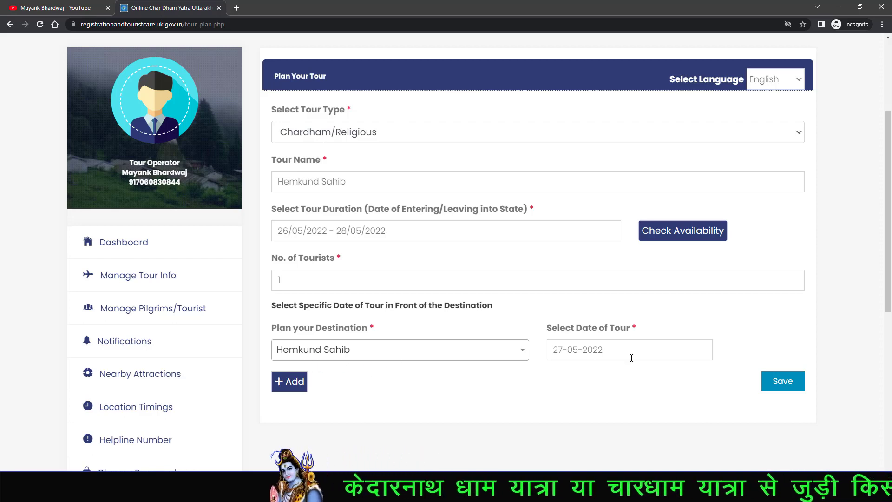
# Save the tour plan and open the pilgrim registration form for the Hemkund Sahib tour
pyautogui.click(792, 382)
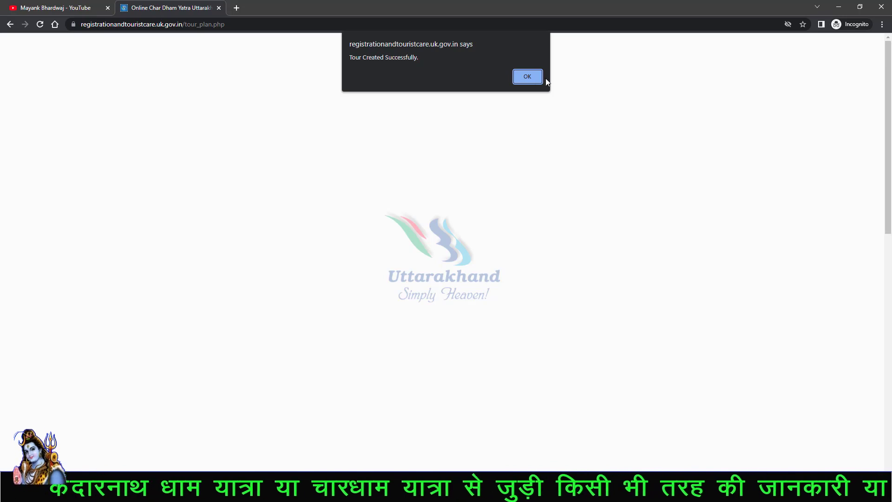
pyautogui.click(518, 79)
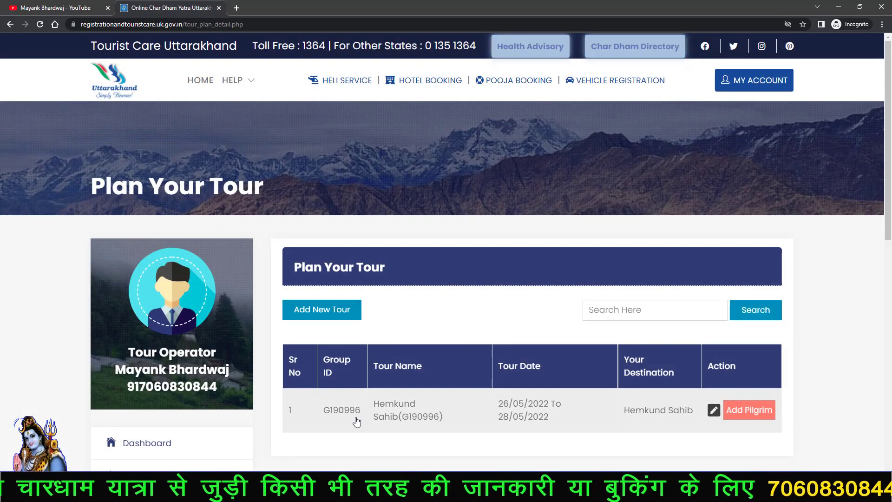
pyautogui.click(744, 416)
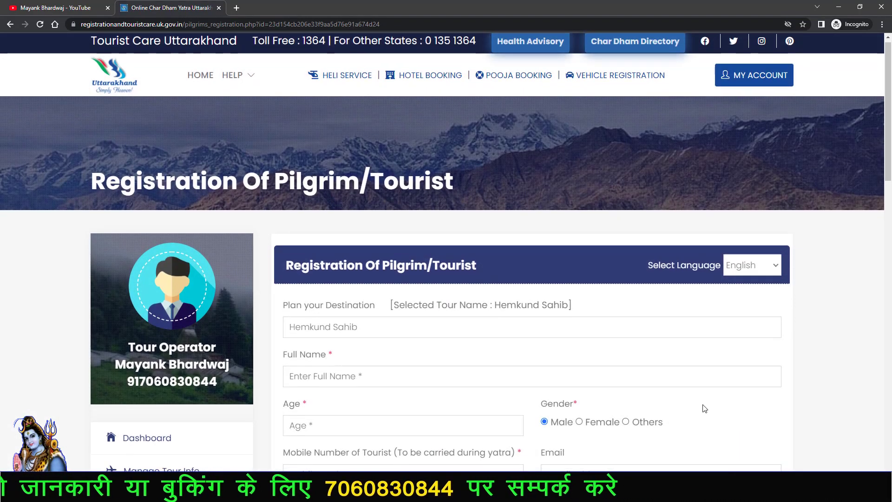
# Examine the pilgrim form's personal, address and emergency contact fields, including the contact person relation options
pyautogui.scroll(-3, 720, 414)
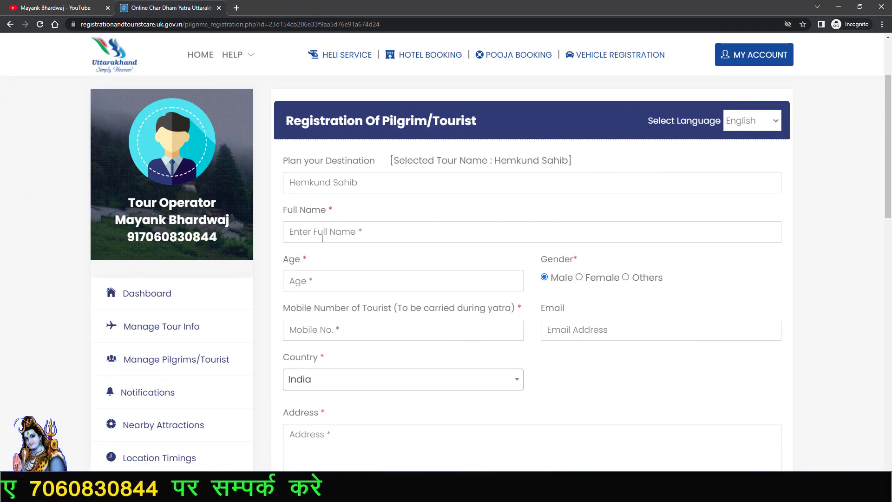
pyautogui.scroll(-1, 349, 254)
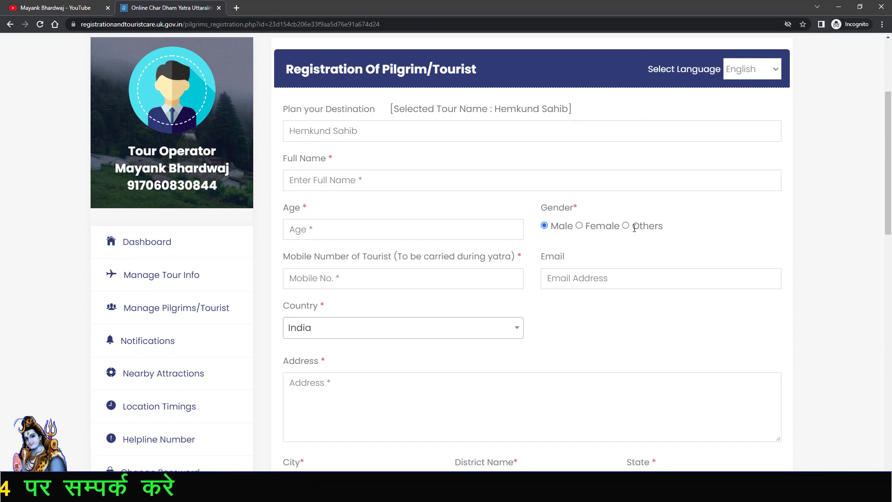
pyautogui.scroll(-2, 440, 309)
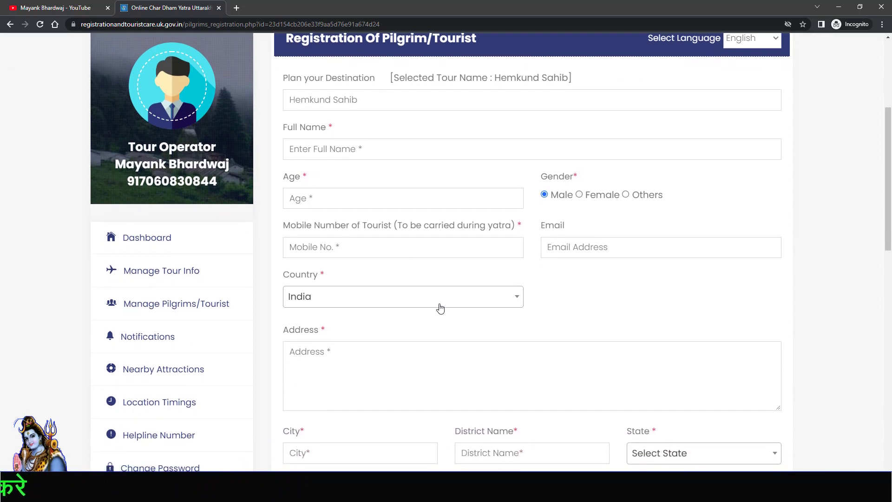
pyautogui.scroll(-2, 391, 283)
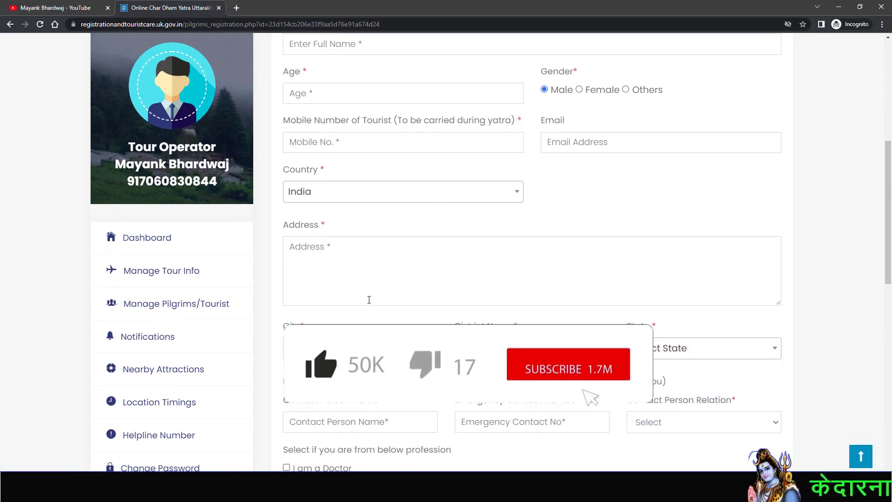
pyautogui.scroll(-1, 498, 312)
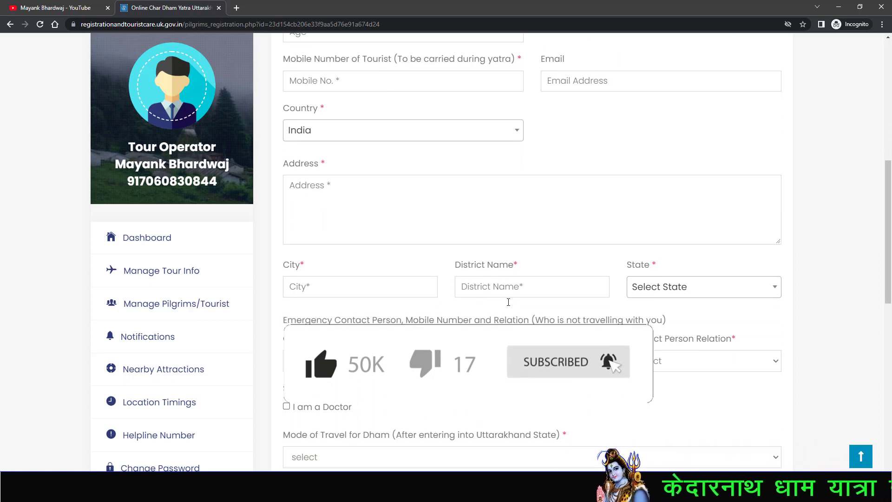
pyautogui.scroll(-1, 478, 319)
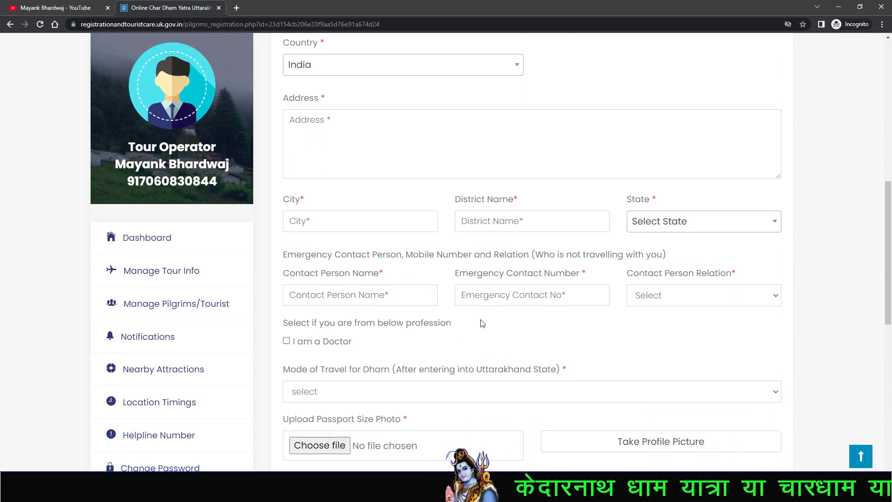
pyautogui.scroll(-1, 661, 272)
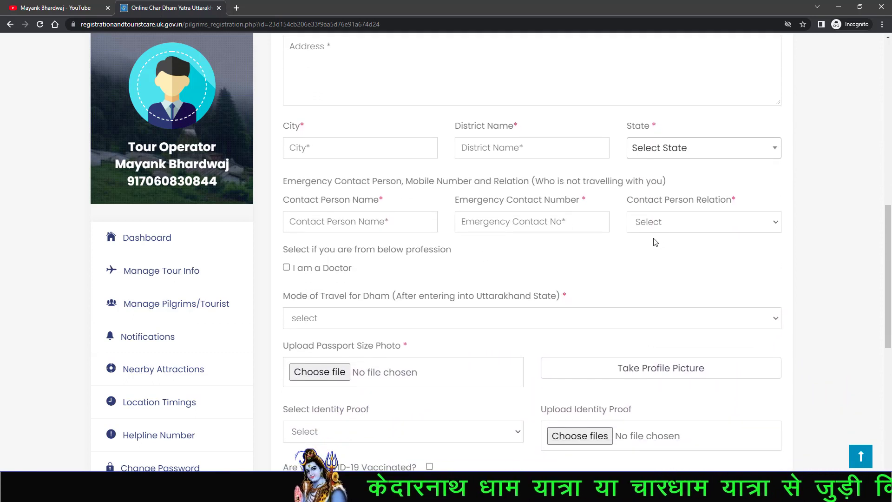
pyautogui.click(653, 223)
pyautogui.click(467, 268)
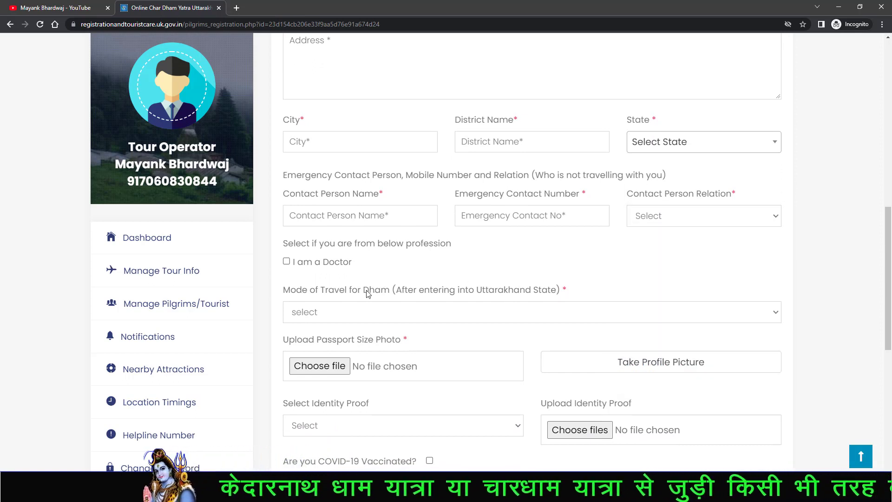
# Set the mode of travel for Dham to Bus/Mini Bus and look over the driver's name and vehicle number fields
pyautogui.scroll(-1, 370, 291)
pyautogui.click(345, 267)
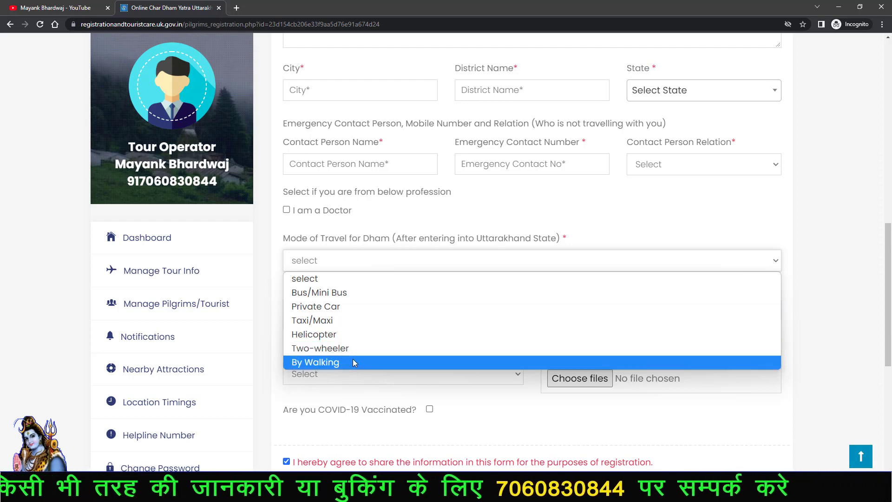
pyautogui.click(480, 258)
pyautogui.click(480, 258)
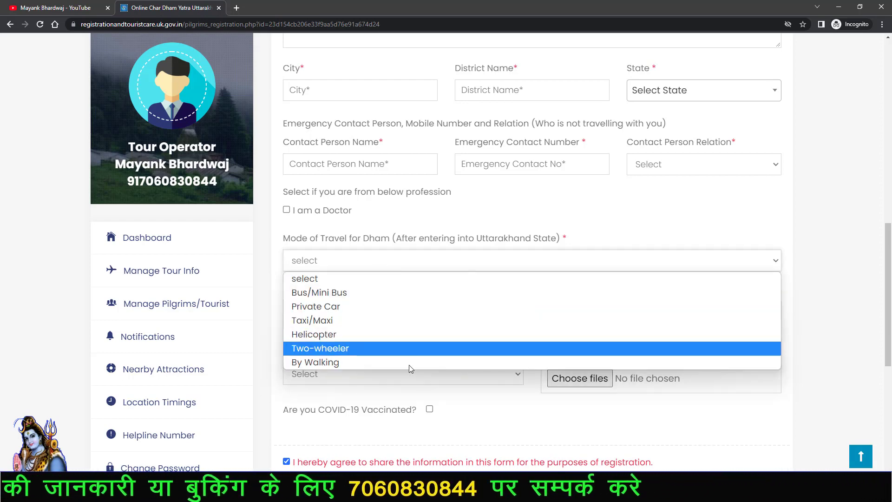
pyautogui.click(349, 293)
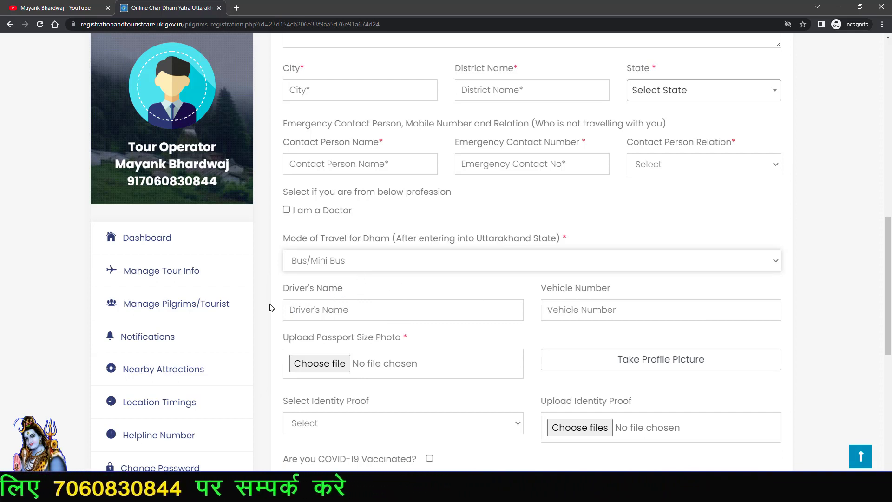
pyautogui.moveTo(358, 293); pyautogui.dragTo(268, 289)
pyautogui.moveTo(613, 293); pyautogui.dragTo(535, 294)
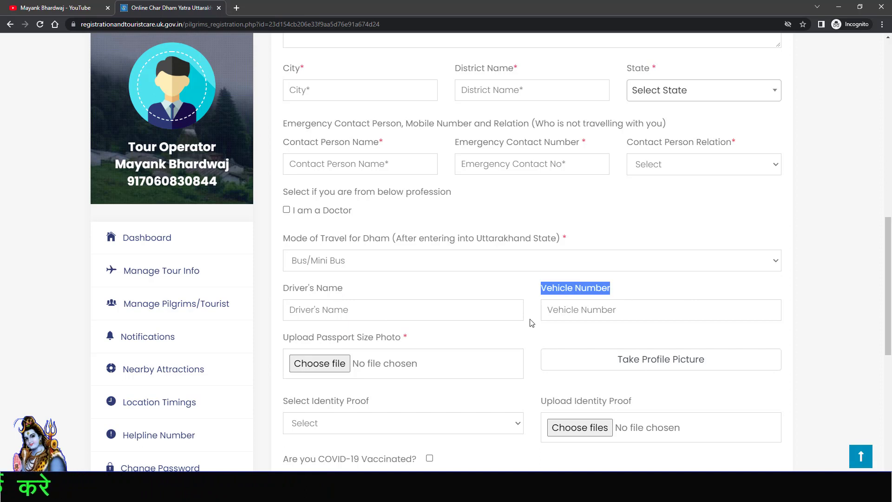
# Choose Aadhar Card as the pilgrim's identity proof
pyautogui.scroll(-1, 398, 321)
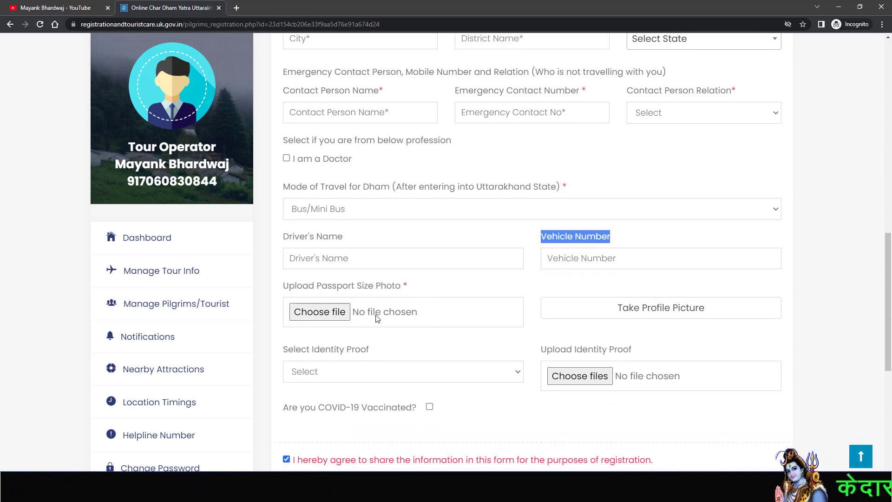
pyautogui.click(396, 374)
pyautogui.click(342, 405)
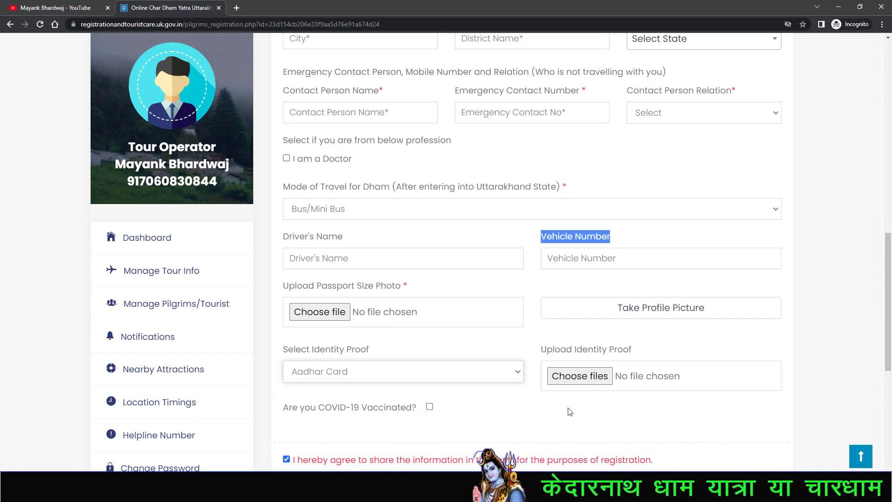
pyautogui.click(542, 419)
pyautogui.scroll(-1, 494, 408)
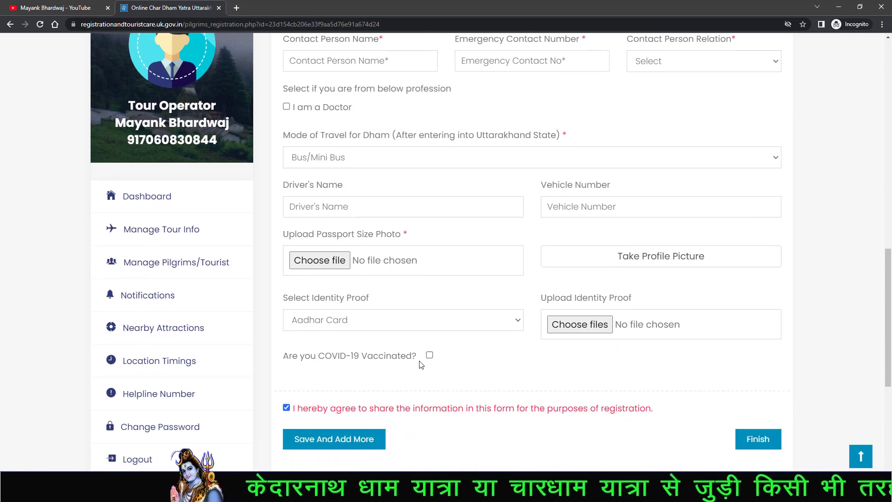
# Check the pilgrim registration form from start to end, submit it as finished and acknowledge the message
pyautogui.scroll(5, 420, 365)
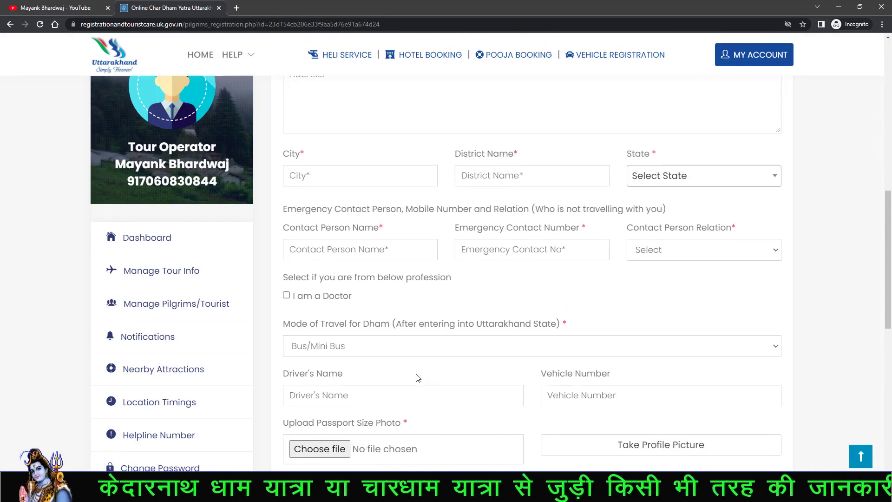
pyautogui.scroll(5, 417, 376)
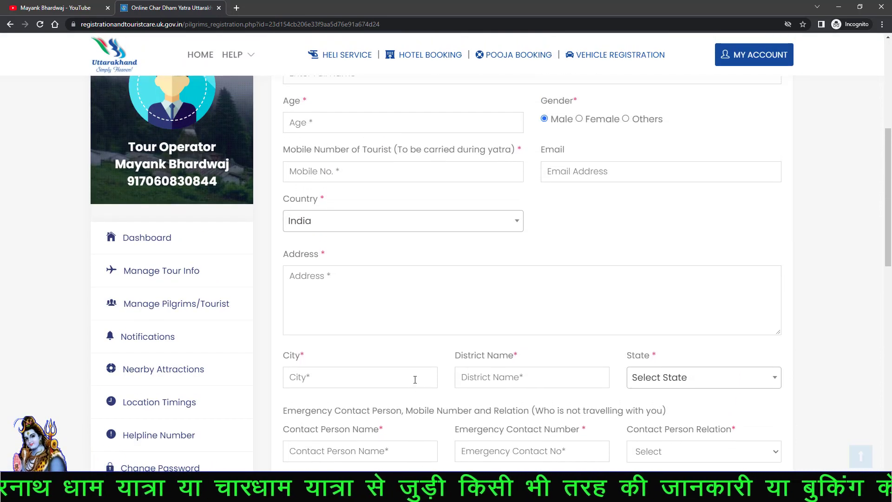
pyautogui.scroll(2, 414, 380)
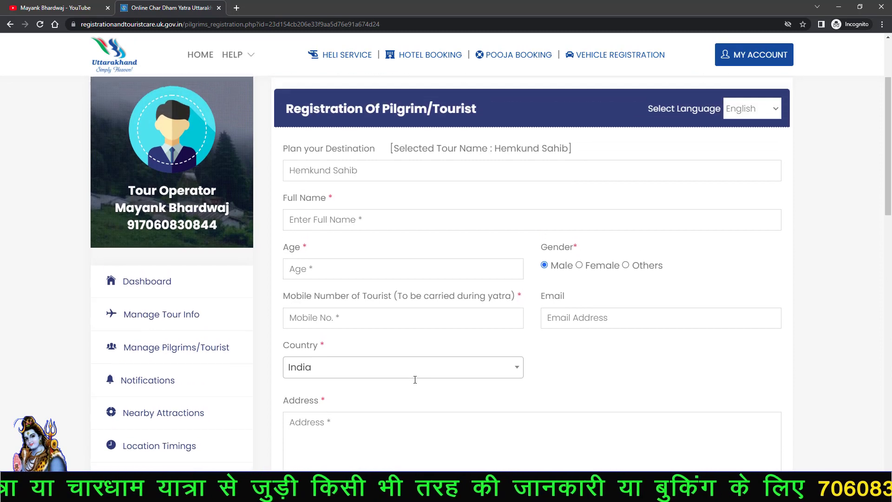
pyautogui.scroll(-12, 353, 104)
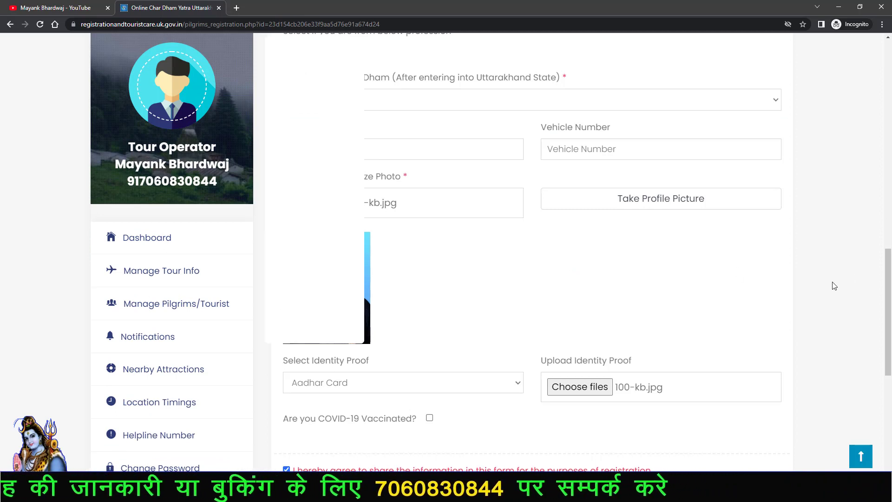
pyautogui.scroll(-2, 835, 285)
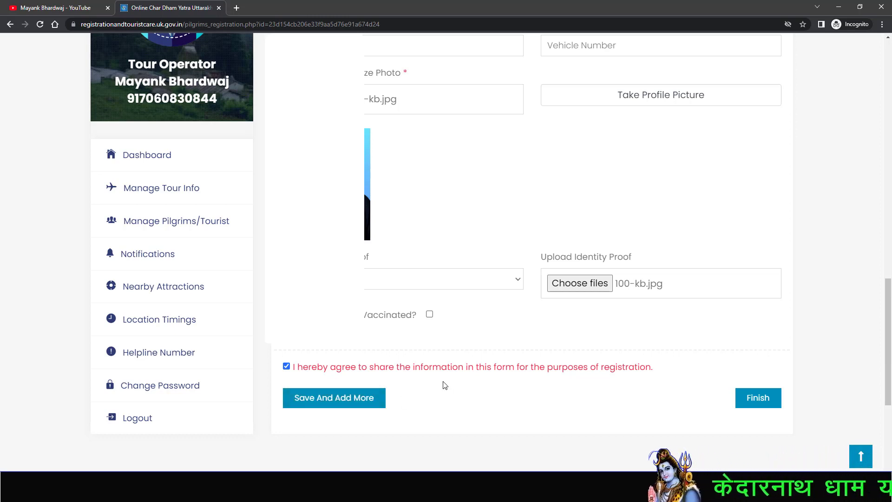
pyautogui.click(750, 398)
pyautogui.click(527, 86)
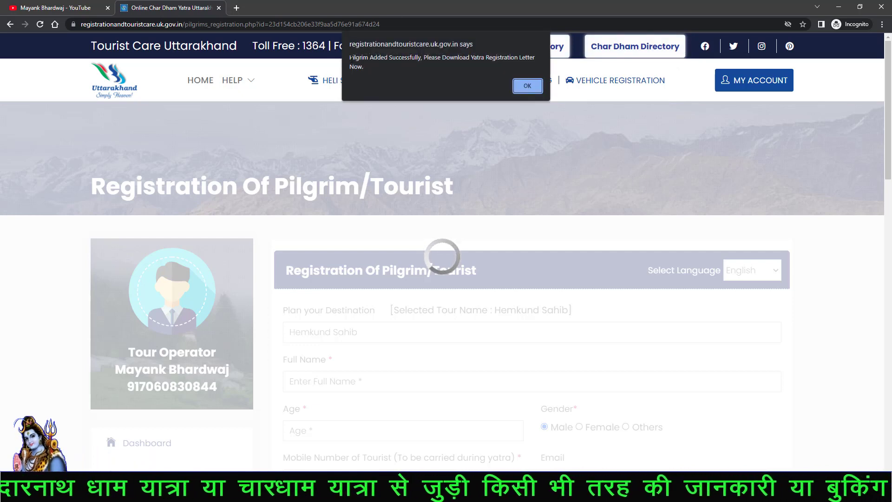
pyautogui.moveTo(351, 60); pyautogui.dragTo(500, 63)
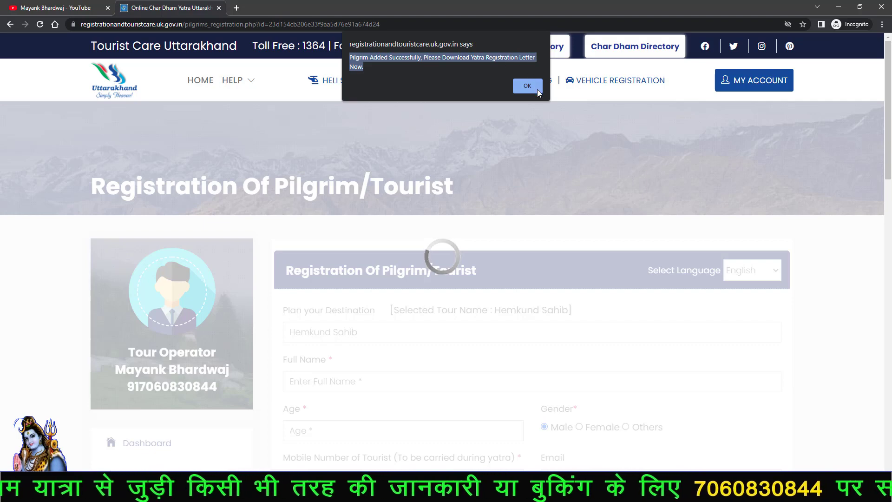
pyautogui.click(521, 87)
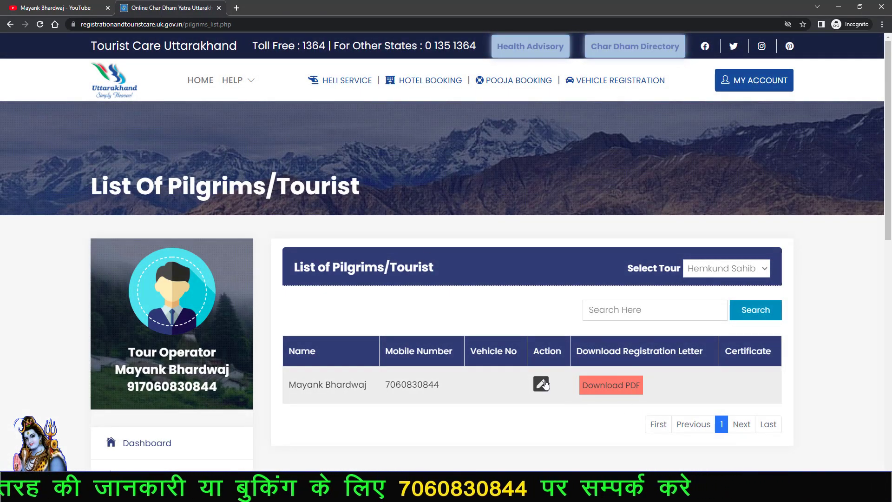
# Download the pilgrim's yatra registration letter as a PDF, view it and return to the pilgrim list
pyautogui.click(620, 390)
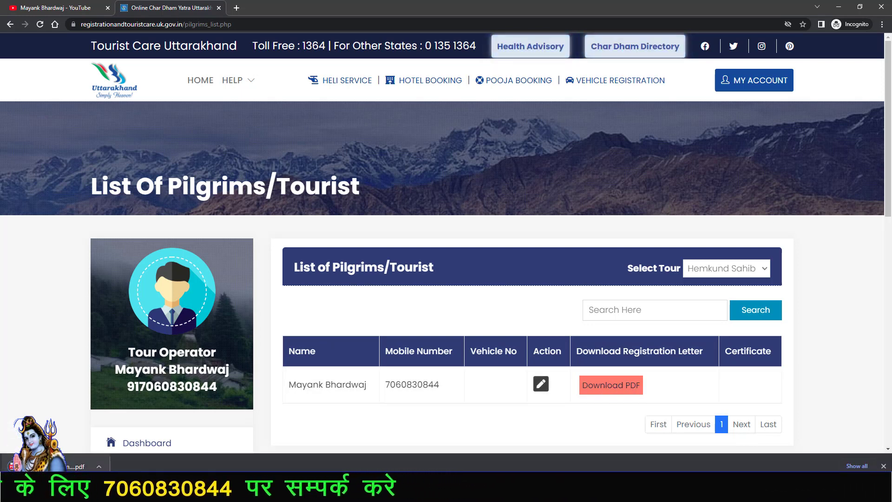
pyautogui.click(70, 467)
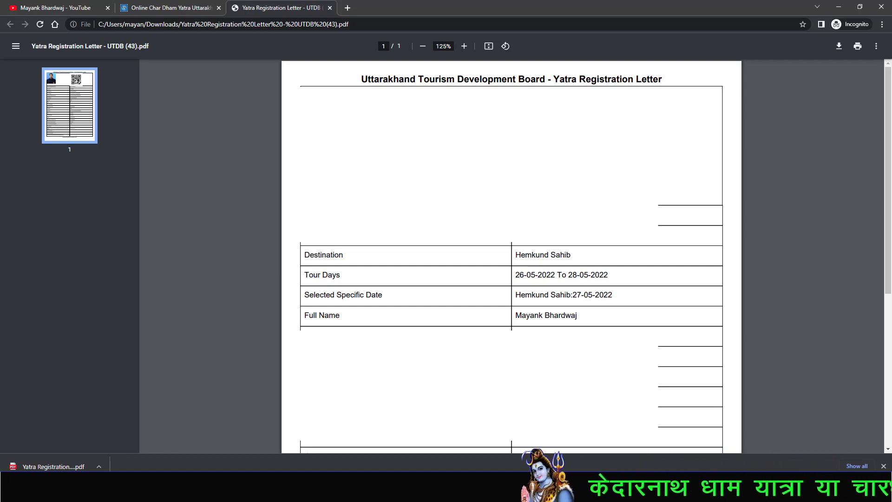
pyautogui.click(200, 6)
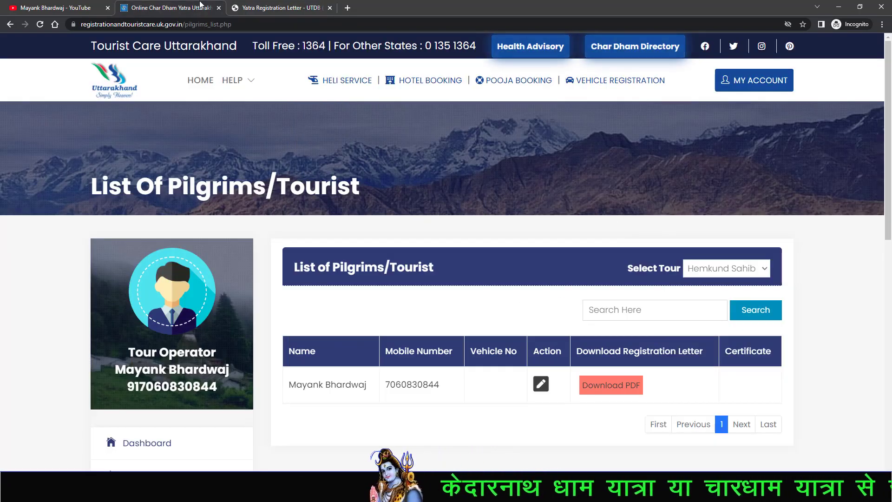
# Look over the Hemkund Sahib tour's editable details from the tour list and leave for the dashboard
pyautogui.scroll(-2, 175, 446)
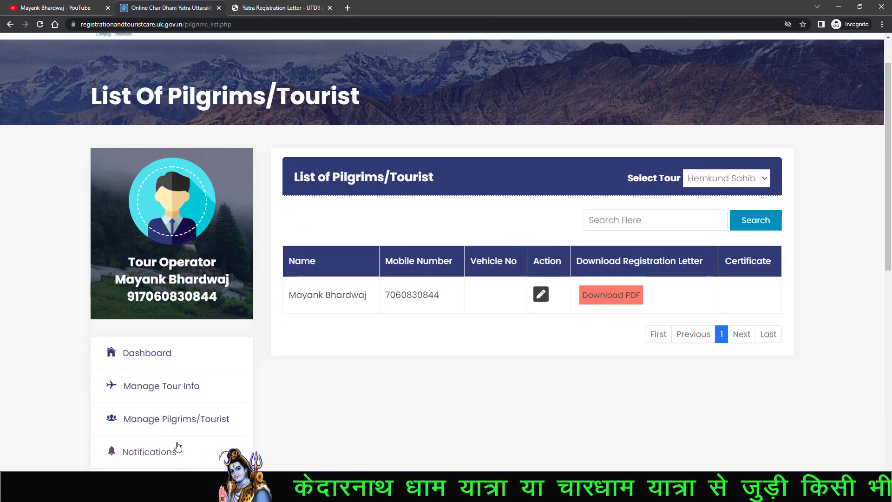
pyautogui.click(176, 387)
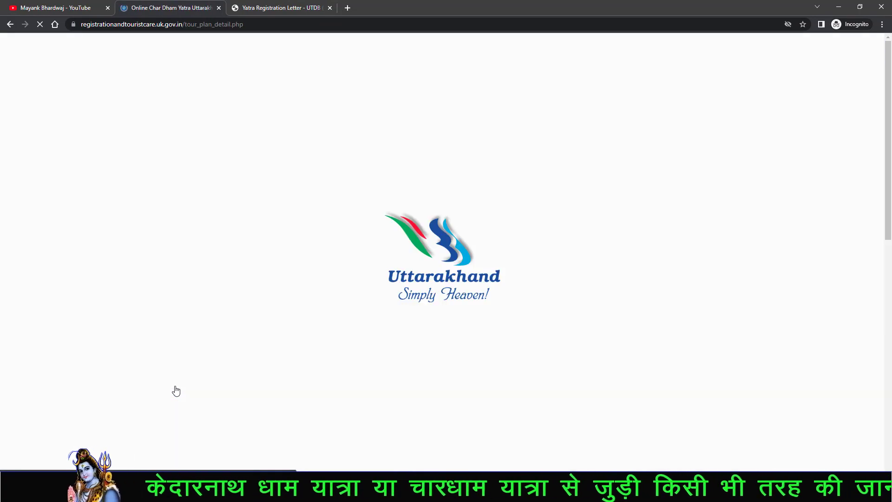
pyautogui.scroll(-5, 155, 241)
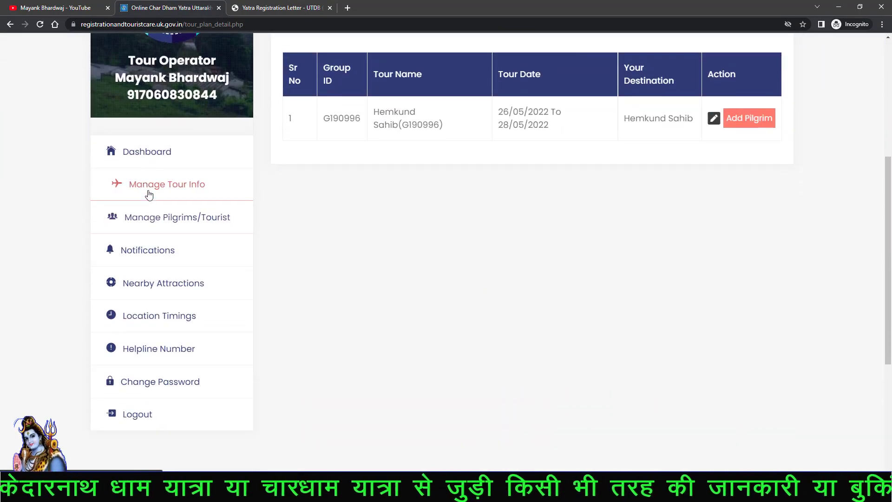
pyautogui.click(147, 200)
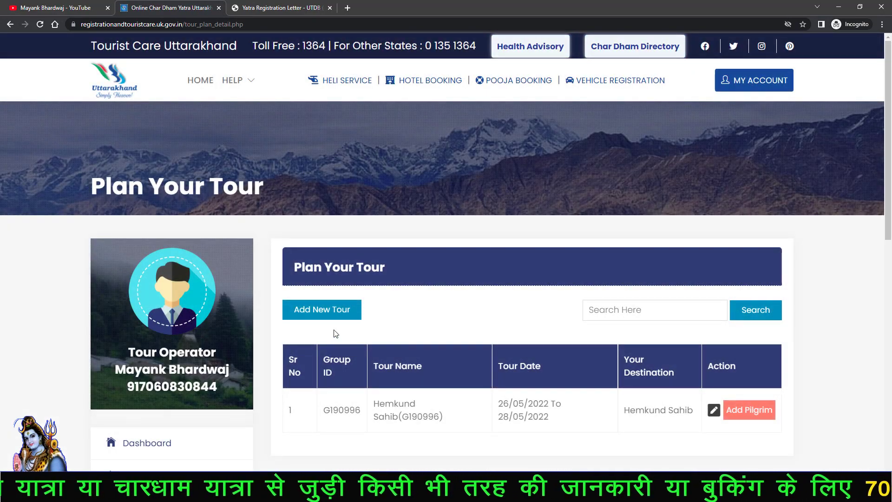
pyautogui.click(717, 413)
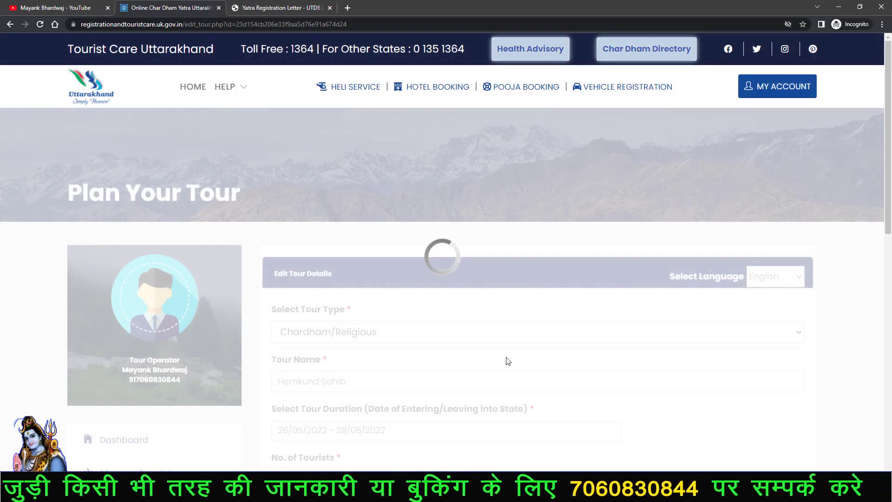
pyautogui.scroll(-3, 446, 364)
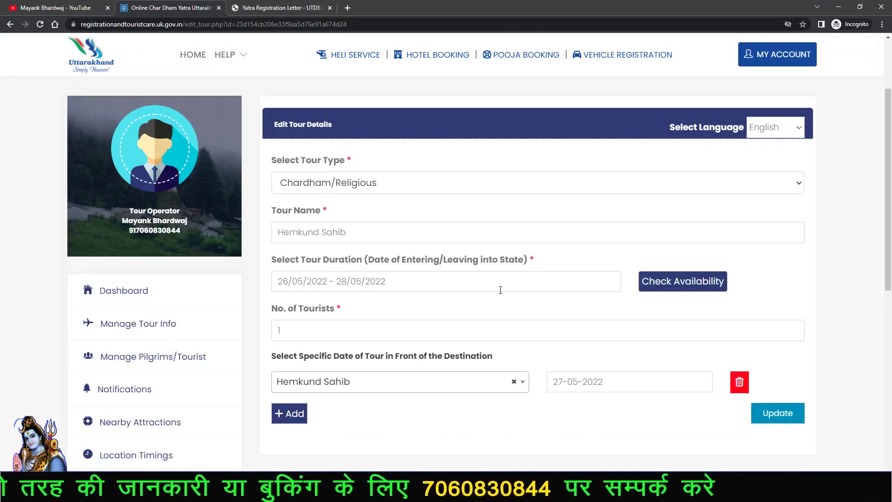
pyautogui.click(125, 298)
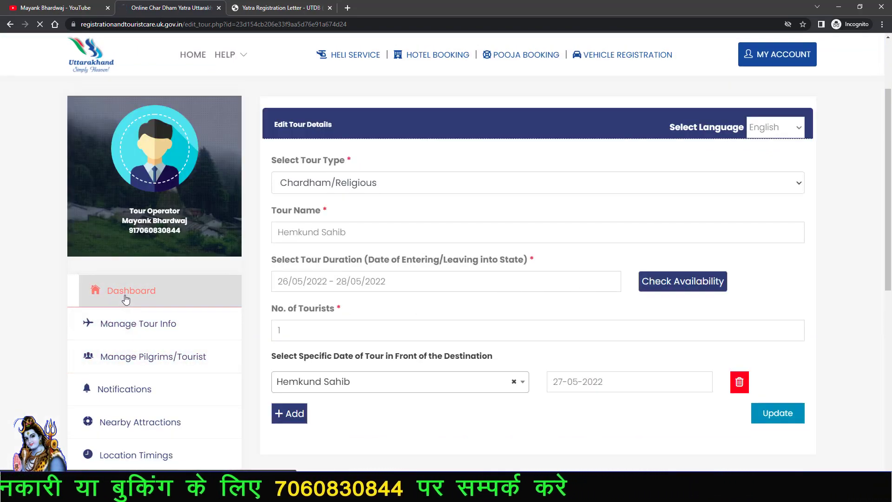